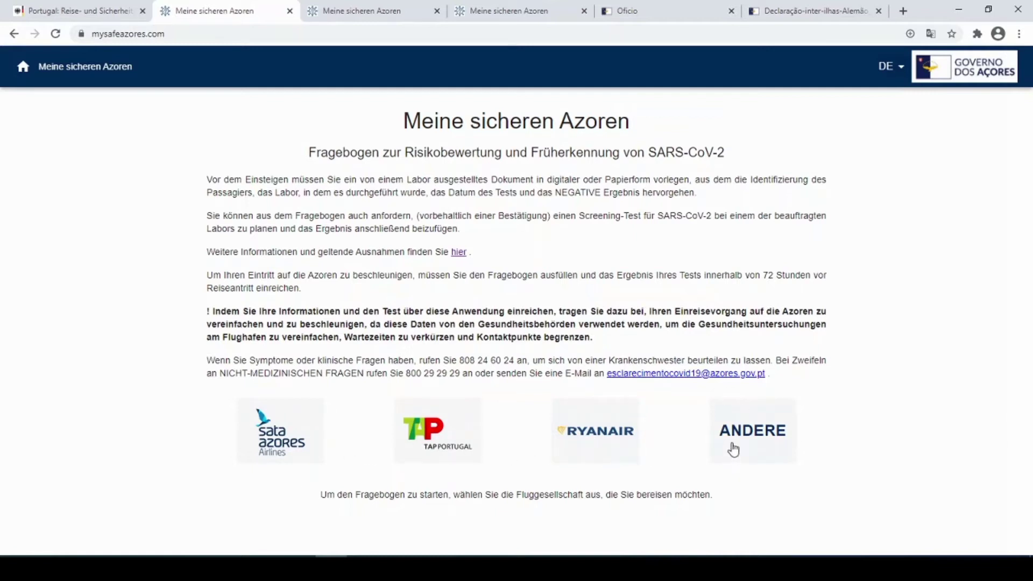
Switch to the TAP flight details form and select Frankfurt as the departure location (Herkunft)
click(347, 10)
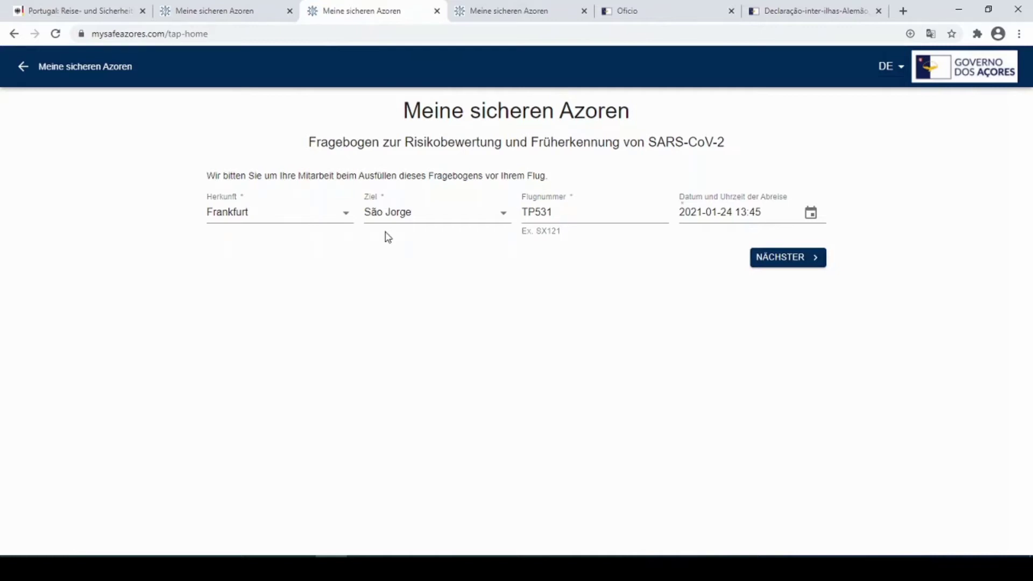
click(346, 213)
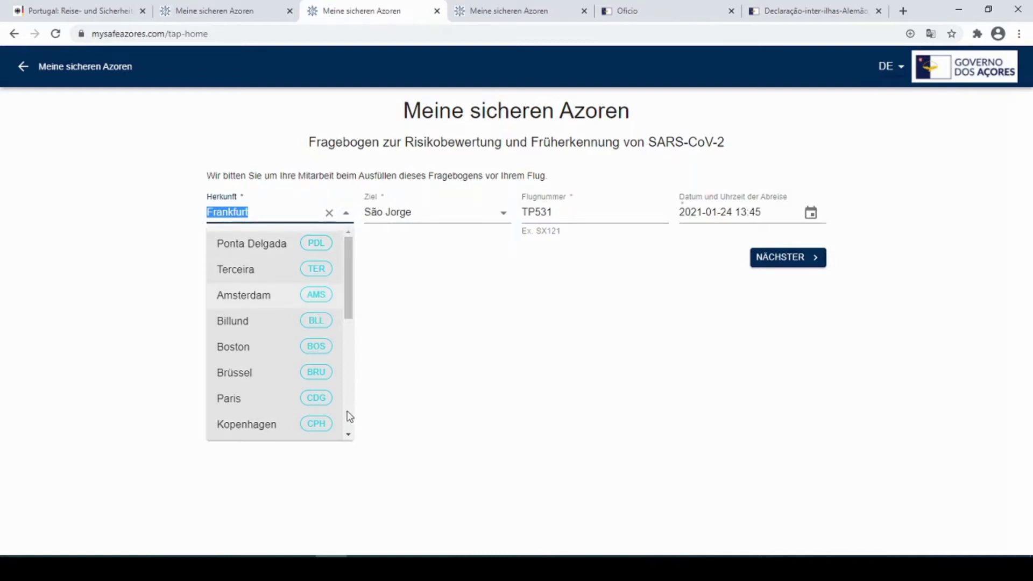
click(348, 435)
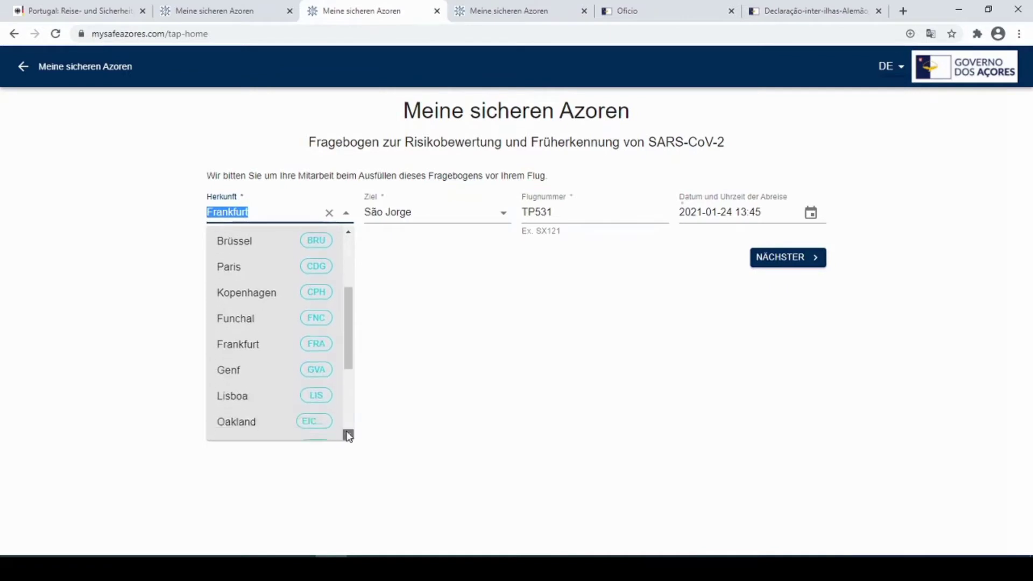
click(349, 435)
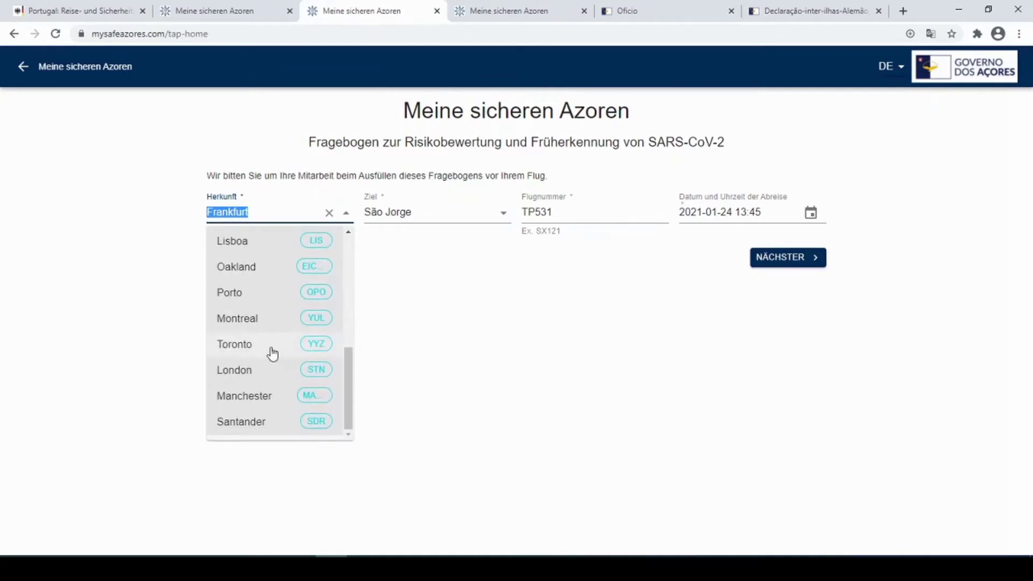
scroll(286, 295, up, 1)
scroll(285, 295, up, 5)
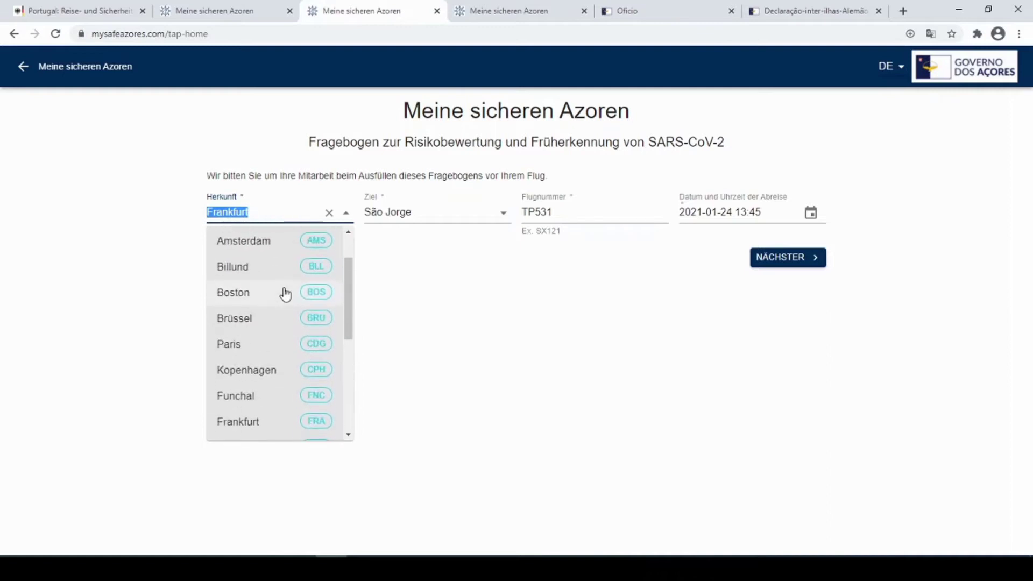
scroll(285, 293, down, 1)
scroll(285, 293, down, 1)
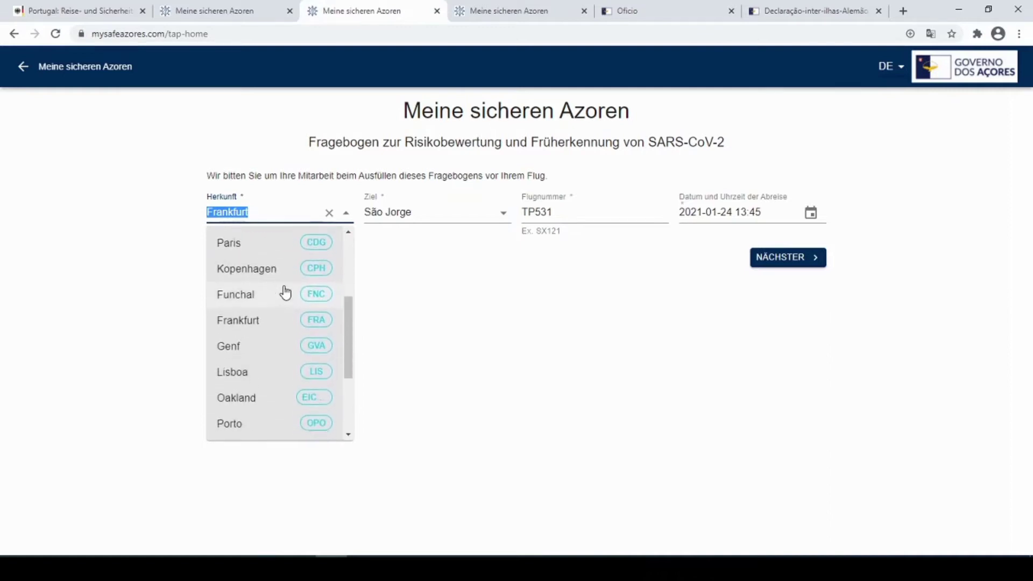
click(264, 323)
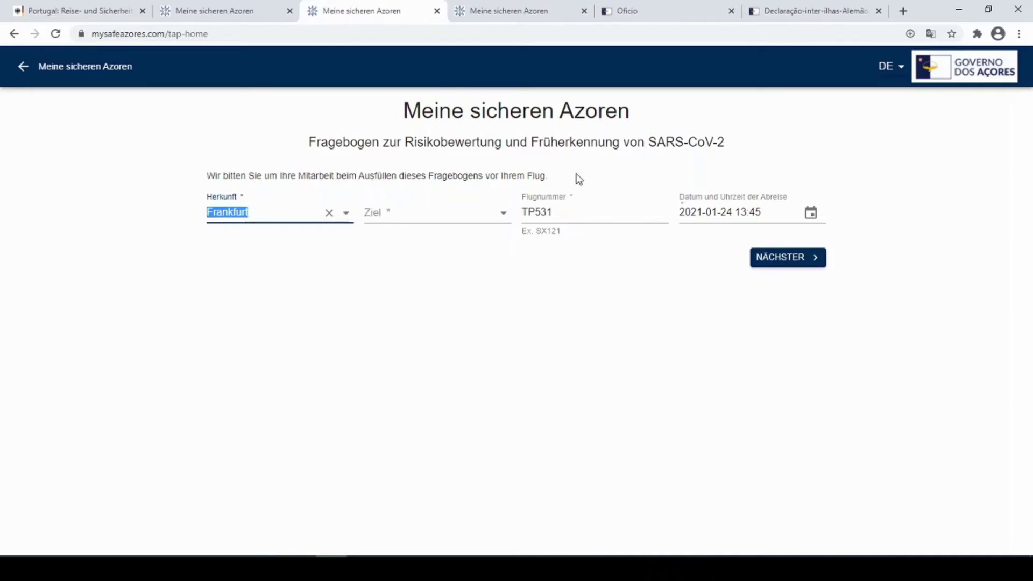
Select São Jorge as the flight's destination (Ziel)
click(503, 214)
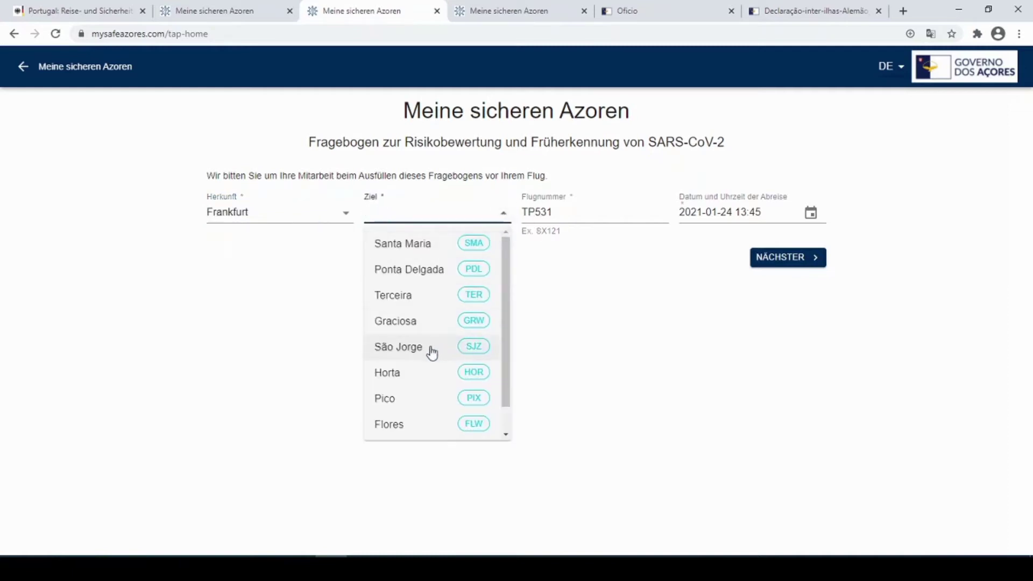
scroll(427, 337, down, 1)
scroll(431, 336, up, 1)
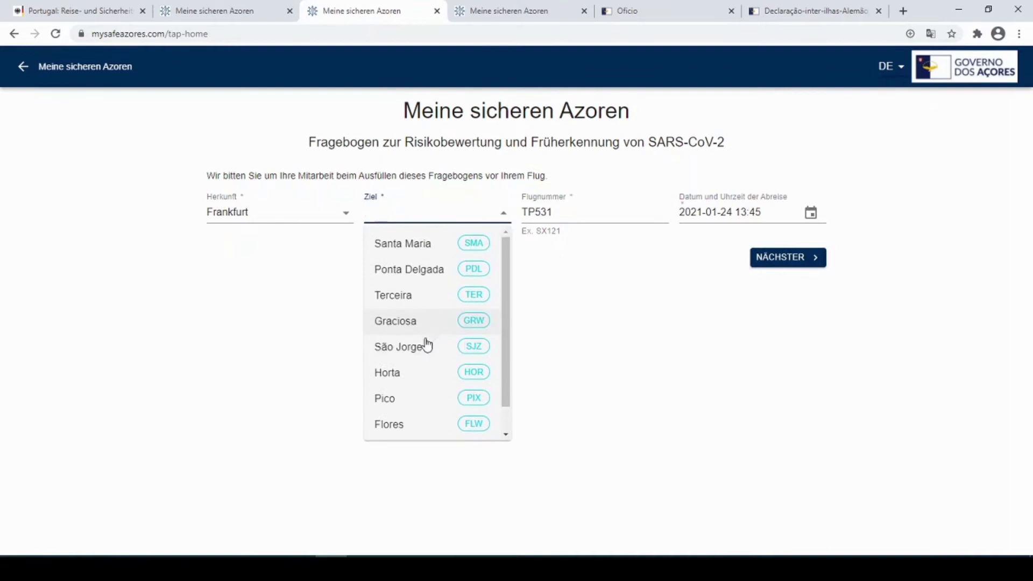
click(418, 347)
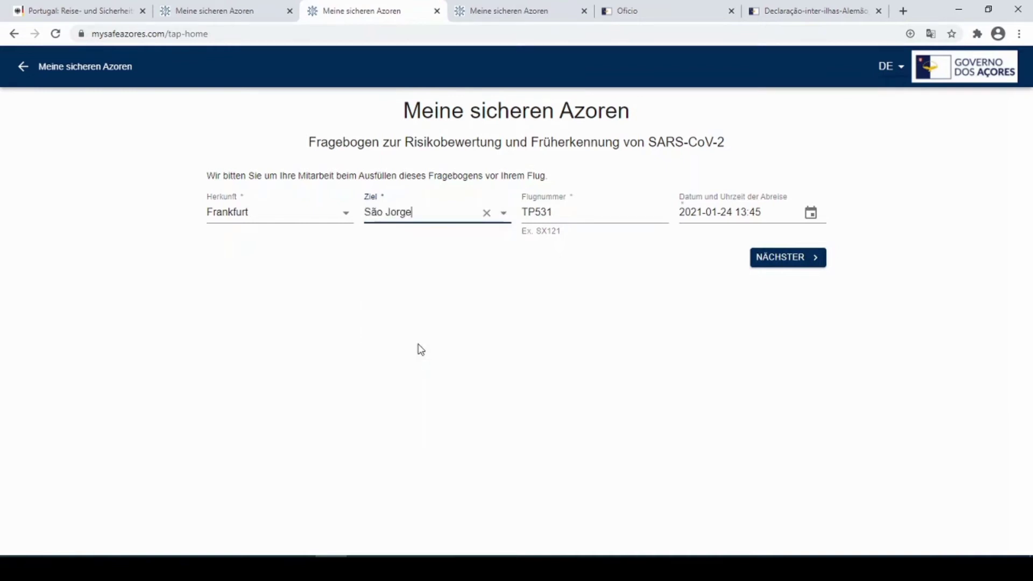
click(532, 358)
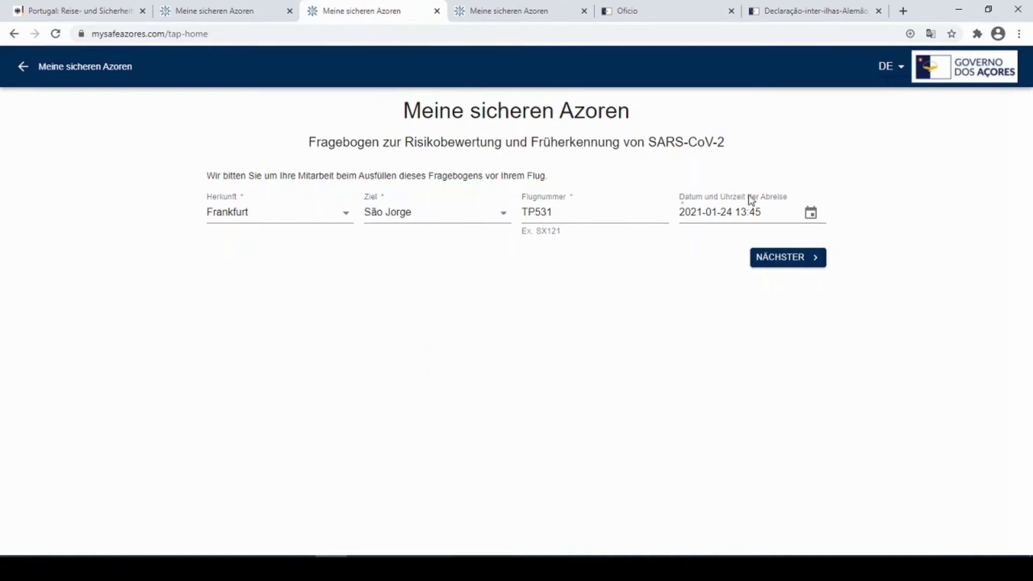
click(735, 215)
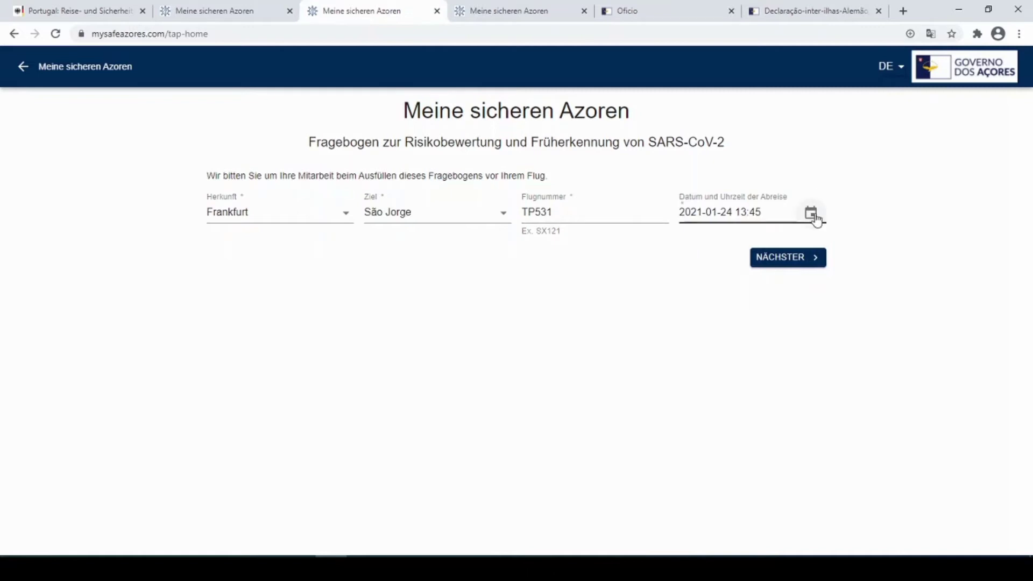
click(648, 296)
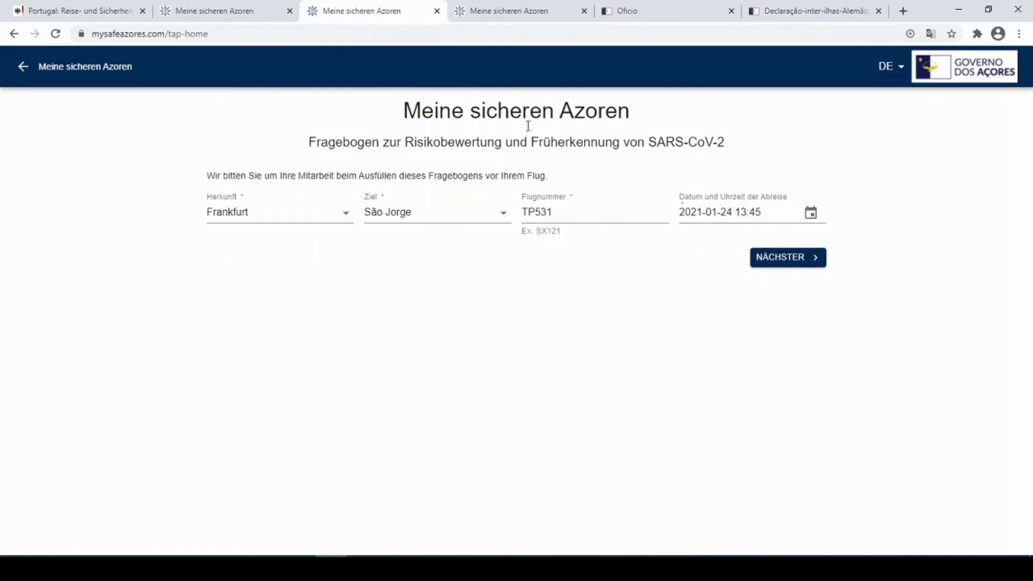
Switch to the passenger form and review the personal data section, including the passport / Schengen ID field
click(498, 7)
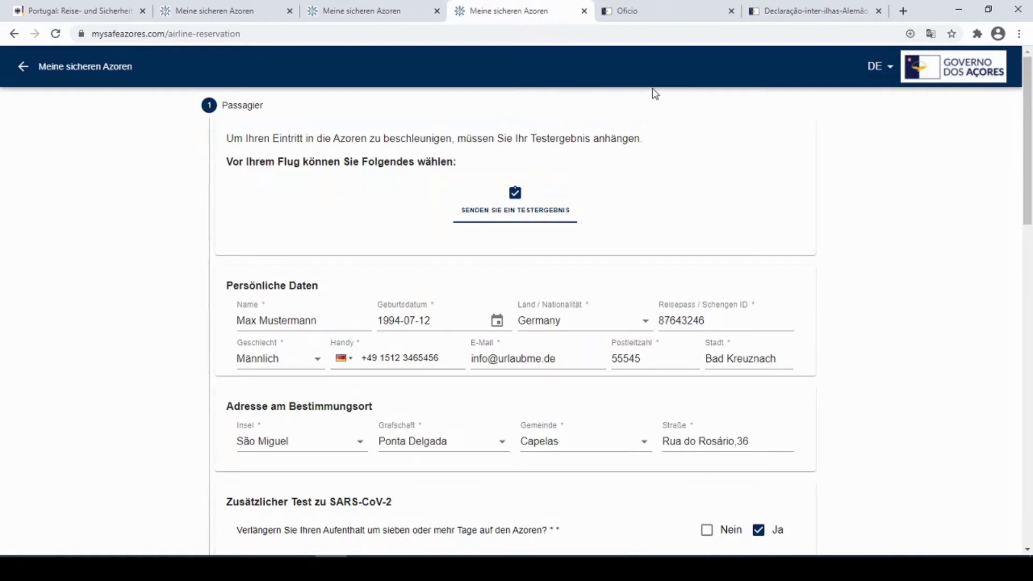
scroll(653, 93, down, 2)
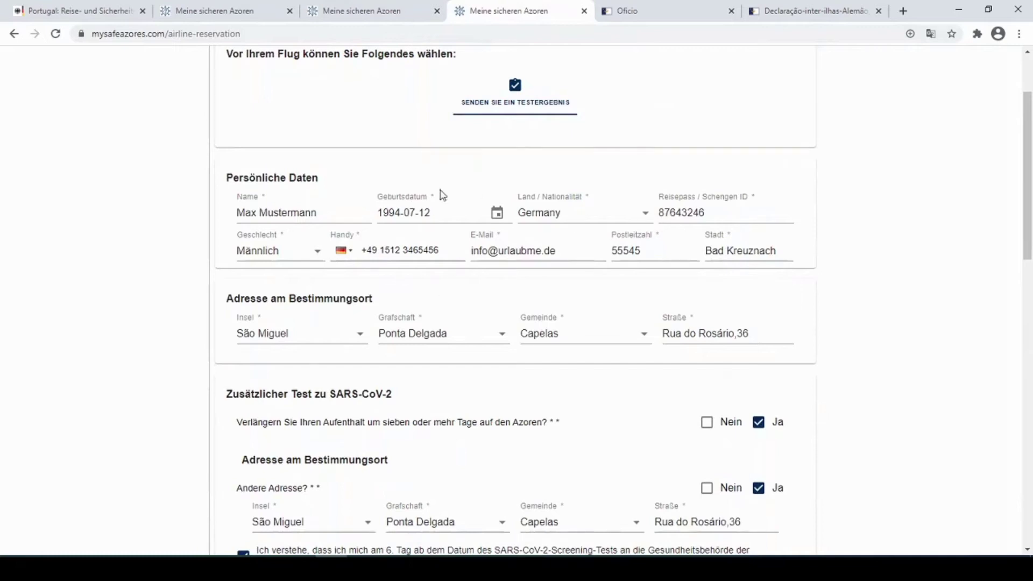
click(667, 203)
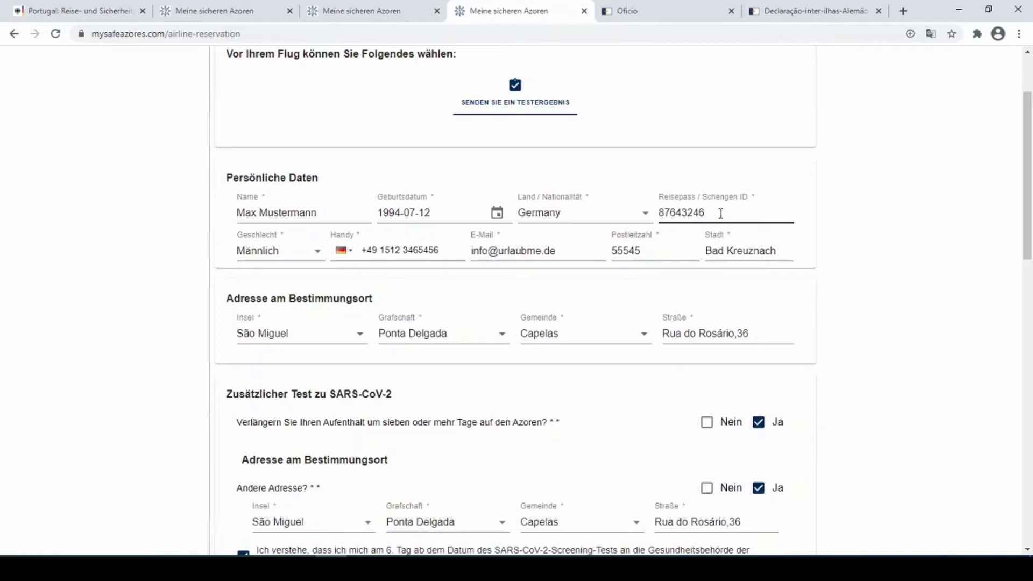
click(700, 183)
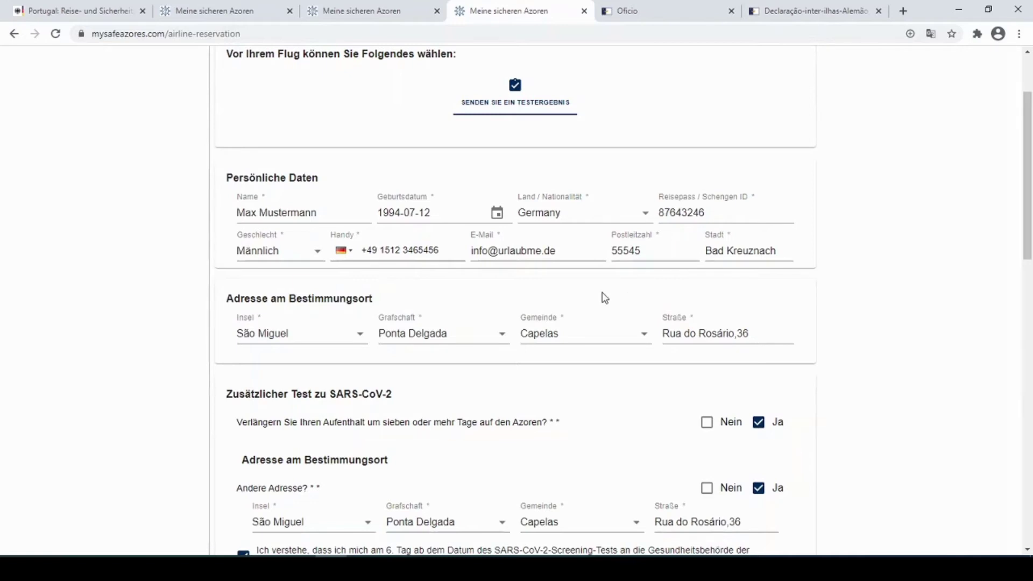
Set the destination address's county (Grafschaft) to Lagoa and look through its available municipalities
scroll(602, 295, down, 2)
scroll(605, 297, down, 1)
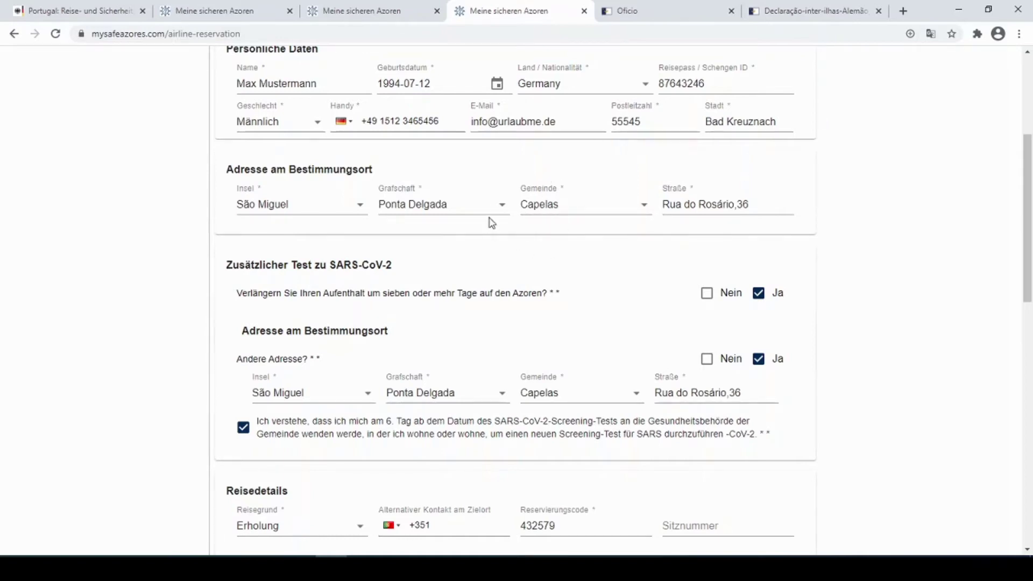
click(501, 205)
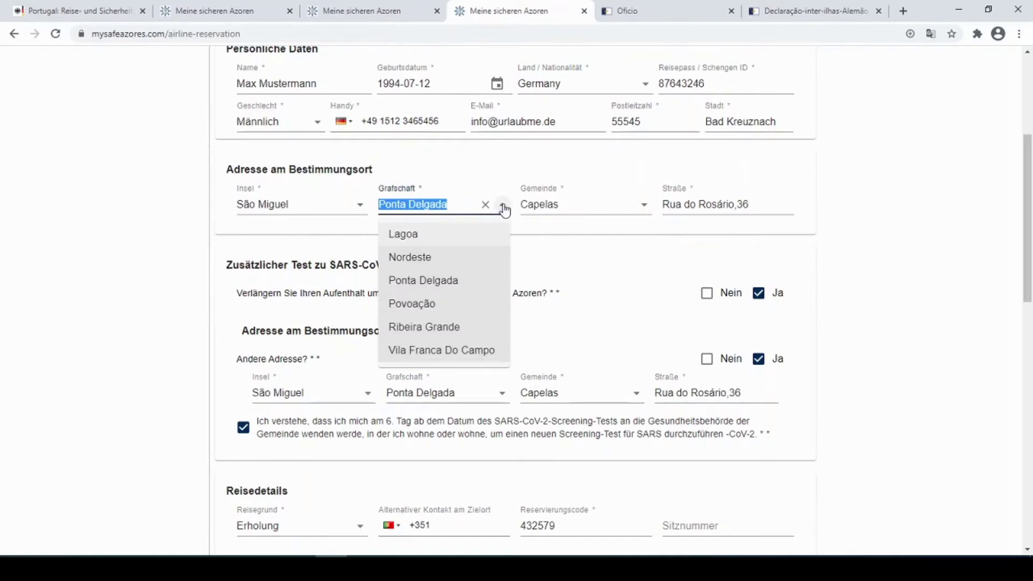
click(428, 241)
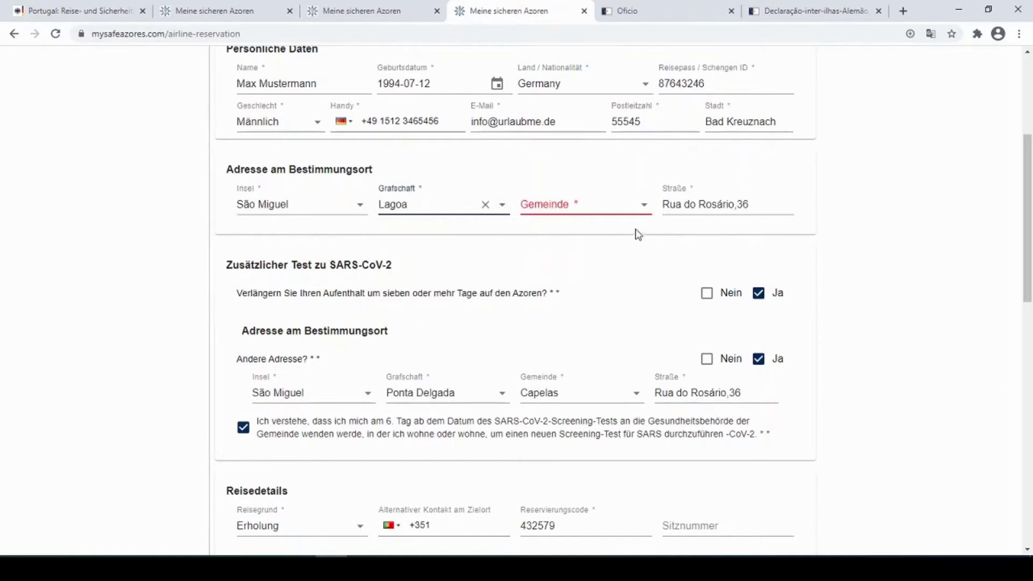
click(646, 204)
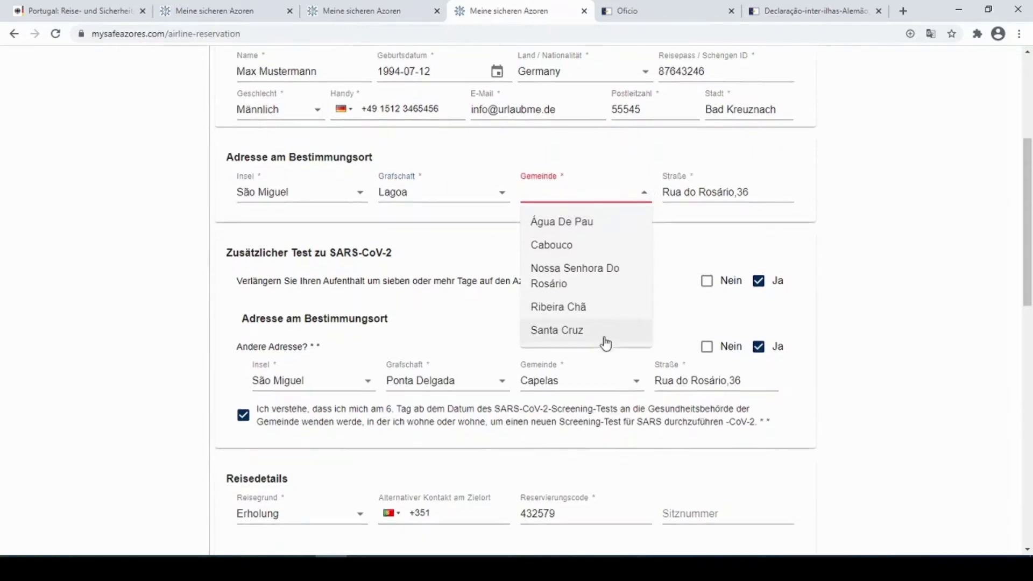
scroll(604, 341, down, 2)
scroll(603, 338, up, 1)
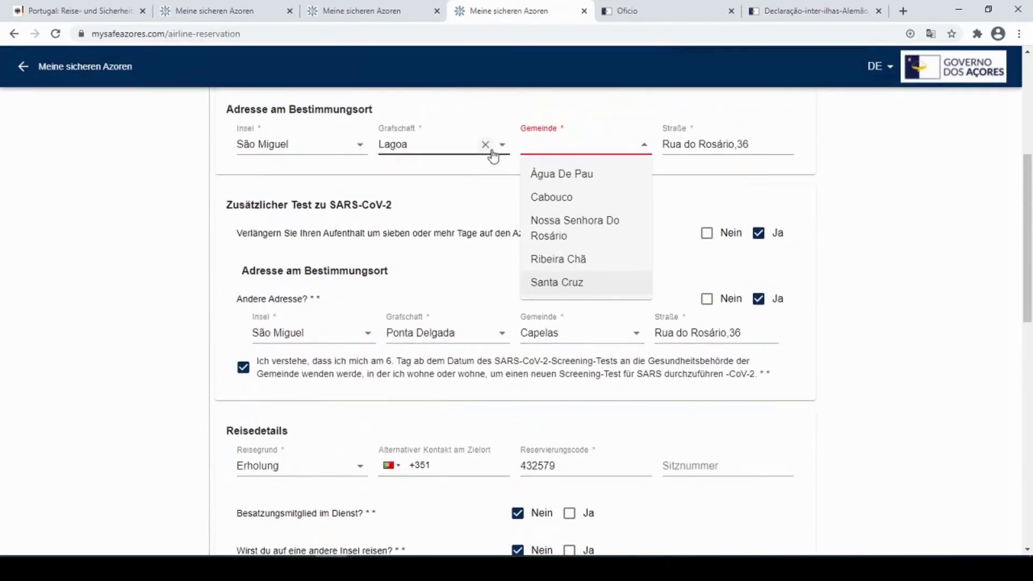
Clear the destination address's county, choose Nordeste instead and look through its municipalities
click(486, 145)
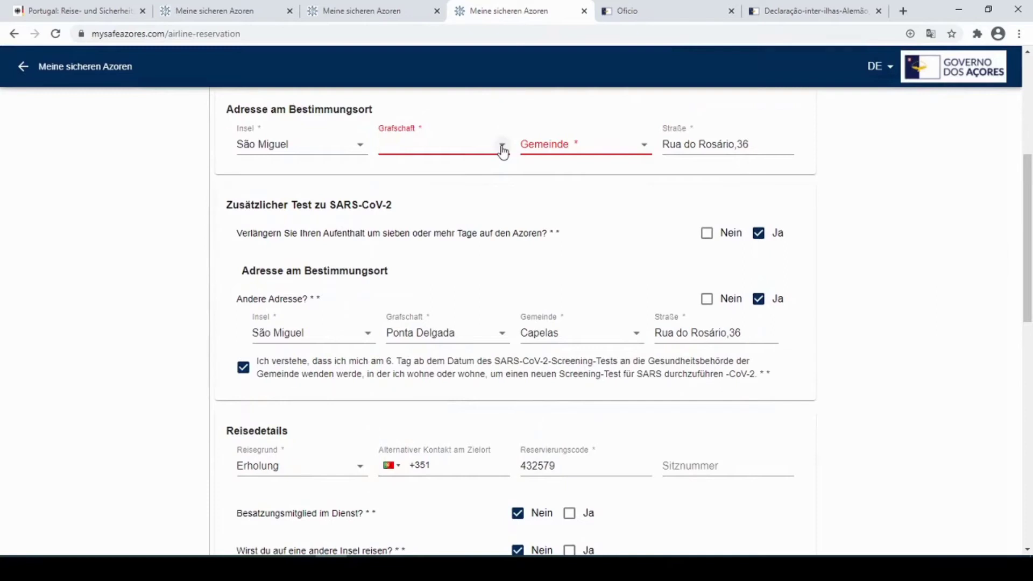
click(502, 146)
click(452, 197)
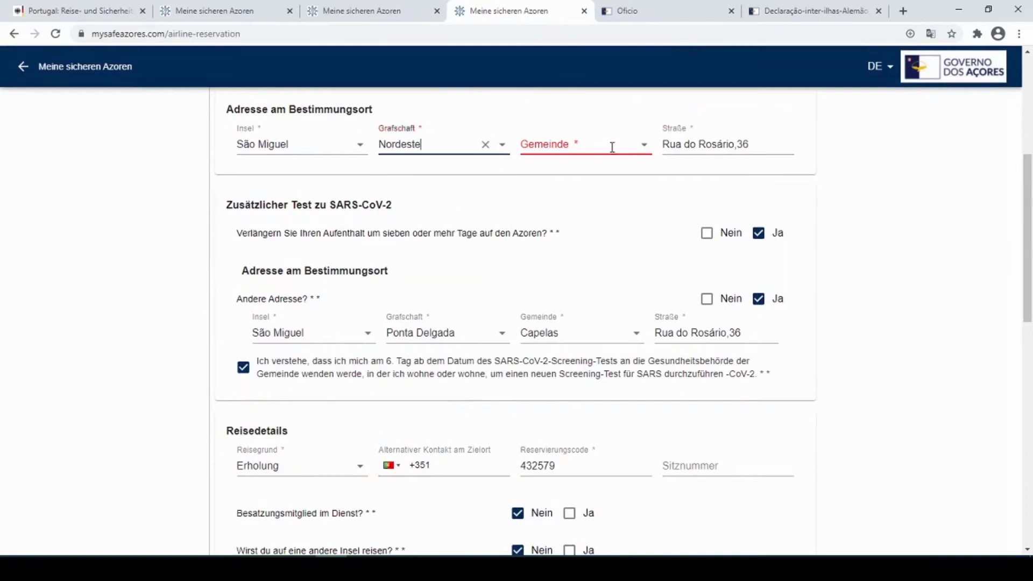
click(643, 145)
scroll(611, 237, down, 1)
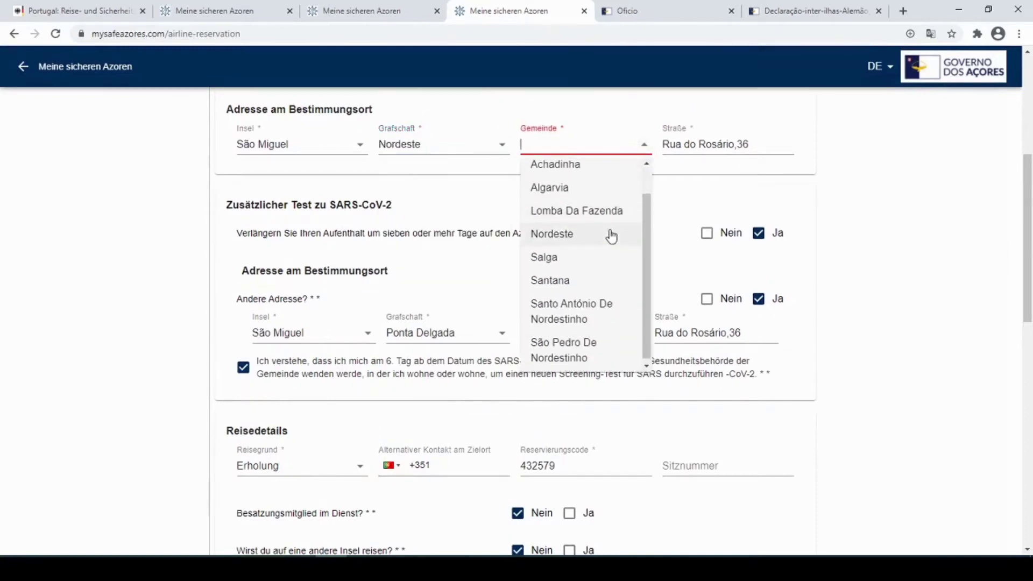
scroll(605, 232, up, 1)
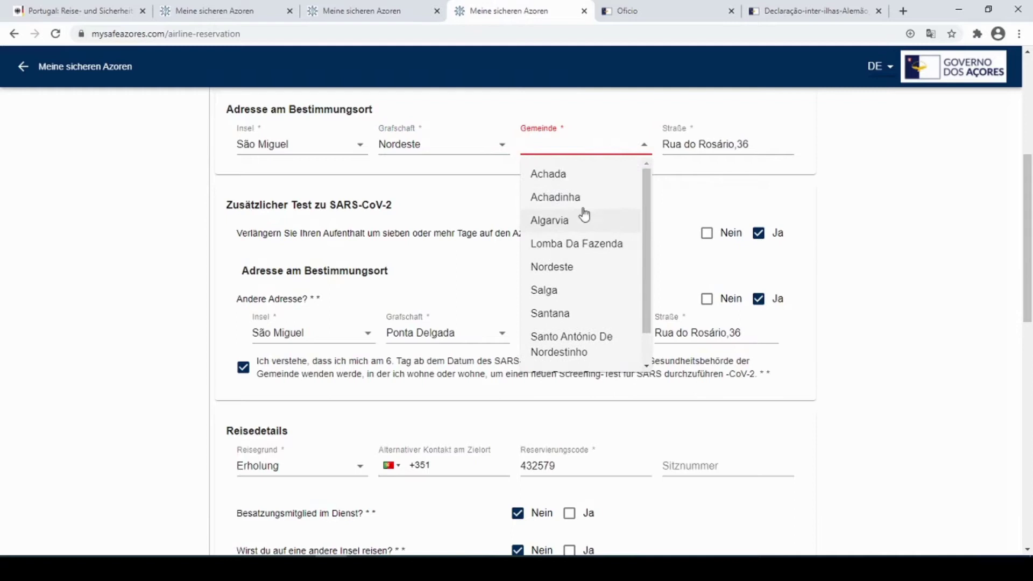
Set the destination address's county to Ponta Delgada and its municipality (Gemeinde) to Capelas
click(504, 146)
click(449, 220)
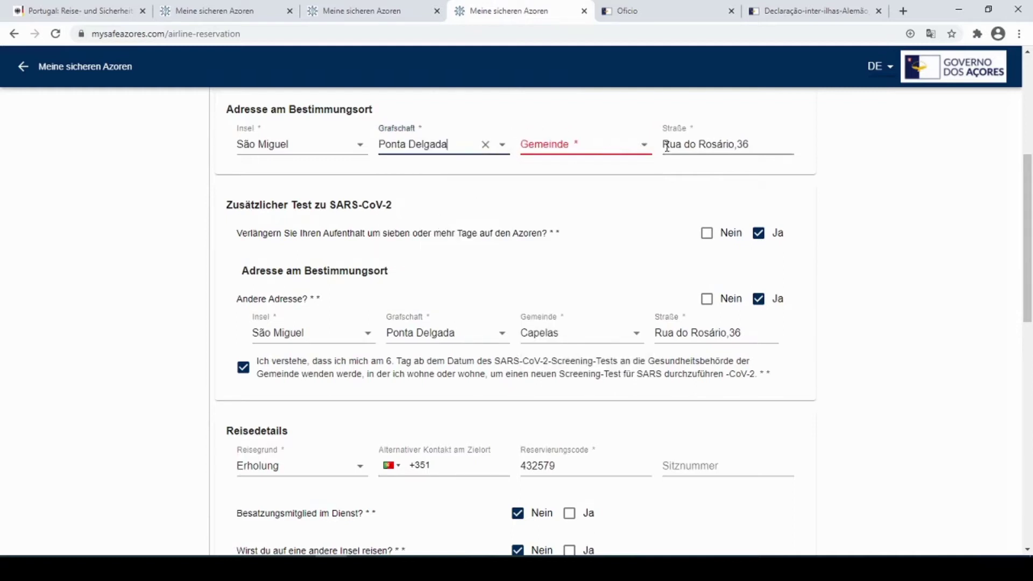
click(644, 145)
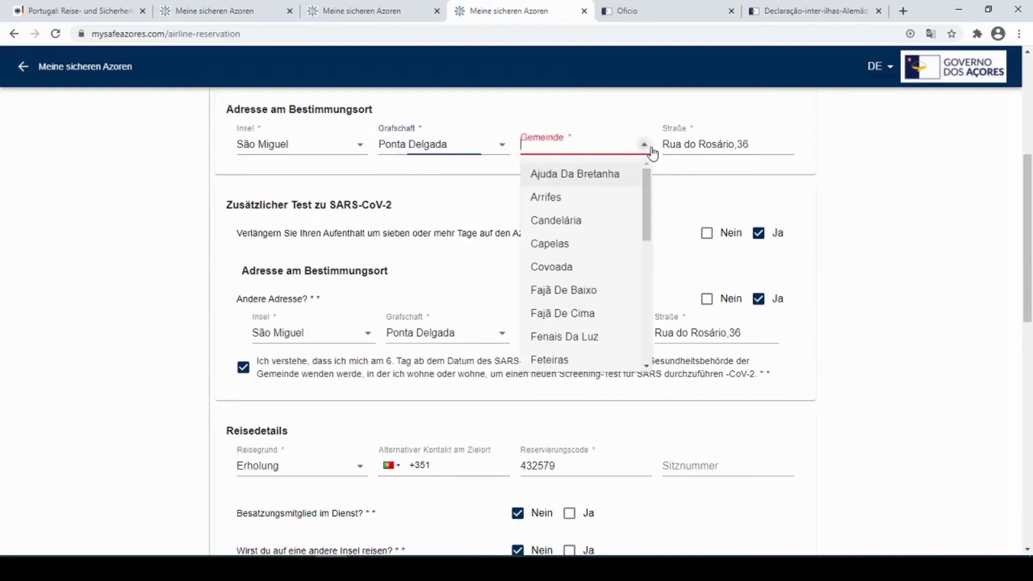
click(565, 250)
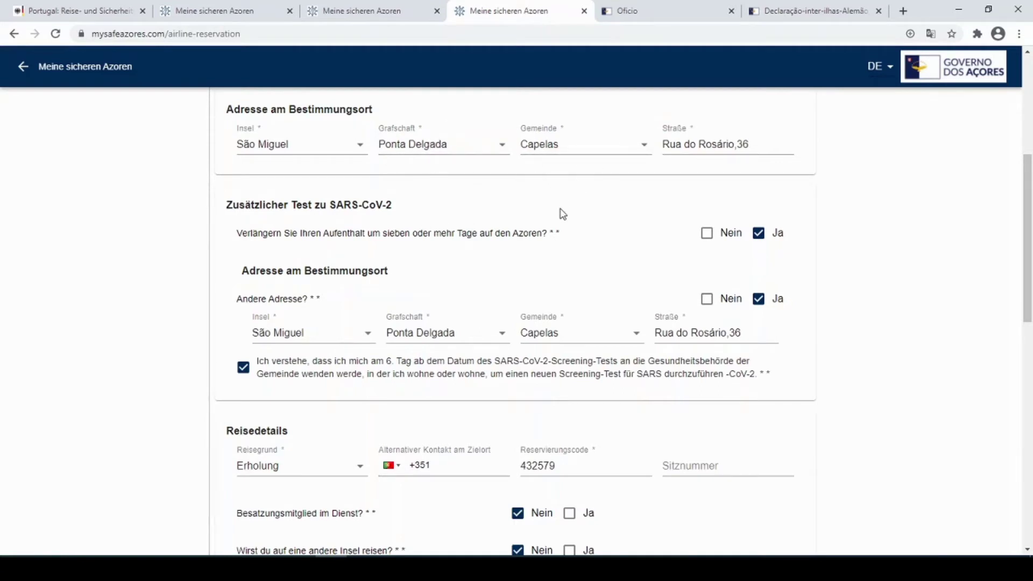
Set the reason for travel (Reisegrund) in the travel details to Erholung
scroll(563, 213, down, 3)
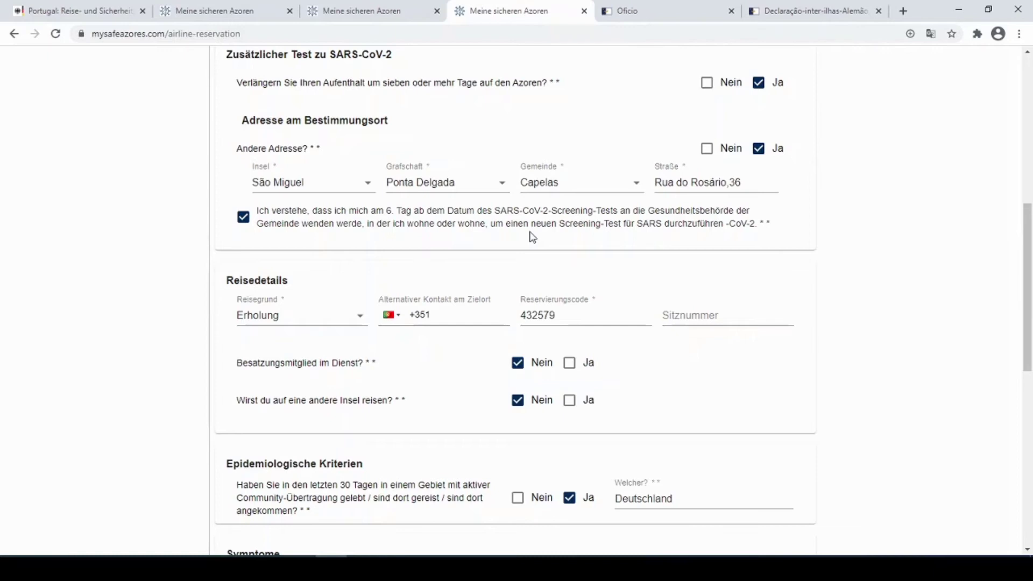
scroll(532, 237, down, 4)
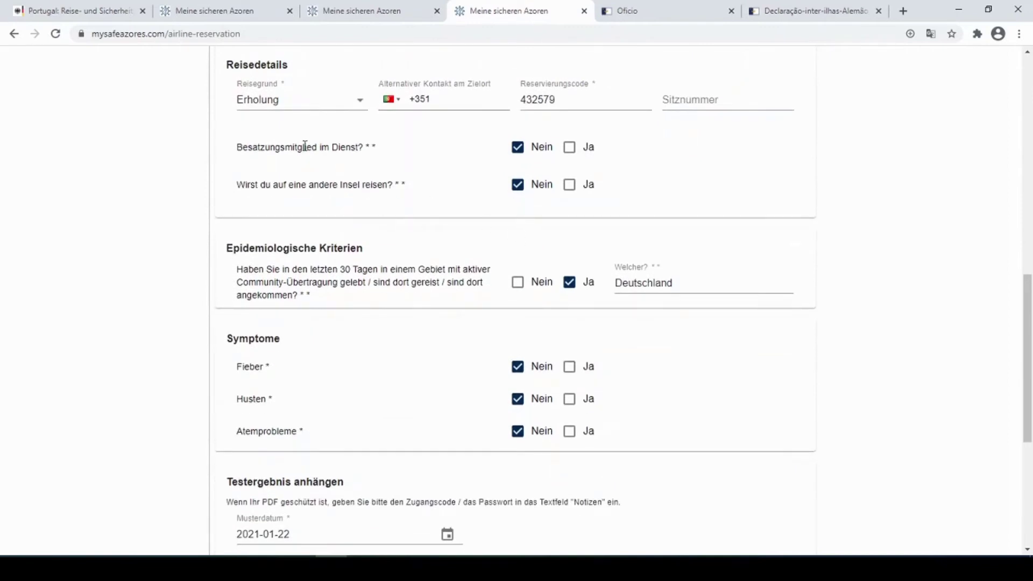
click(359, 103)
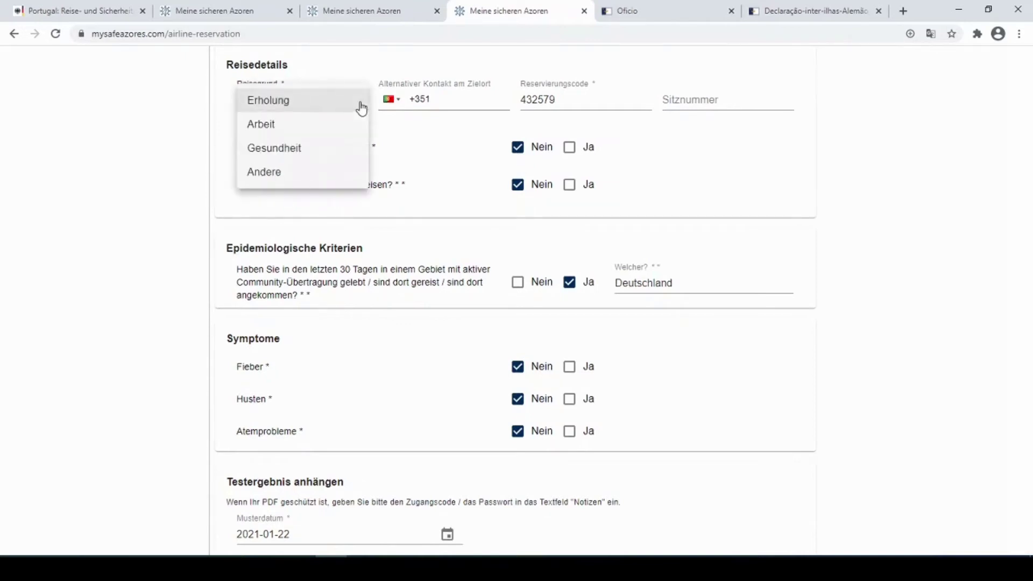
click(327, 104)
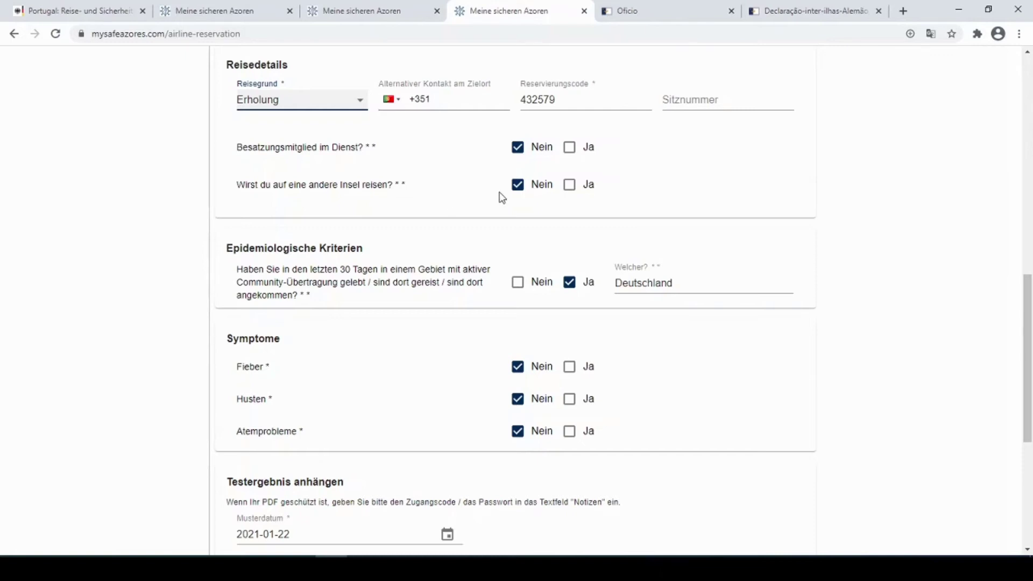
Review the epidemiological criteria, symptoms and attached test result, and continue to the consent section (Zustimmung)
scroll(488, 211, down, 3)
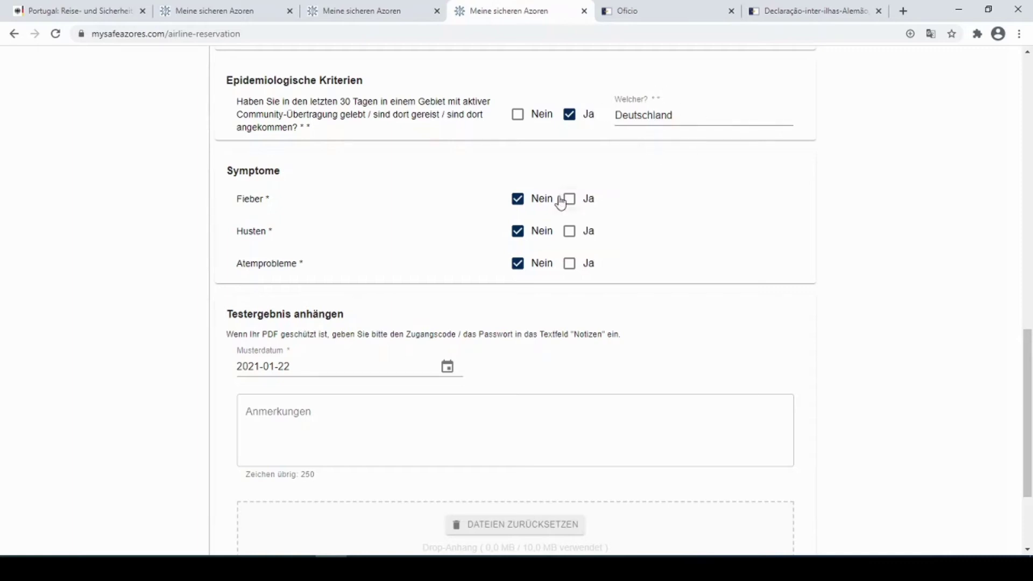
scroll(562, 201, down, 2)
scroll(562, 202, up, 1)
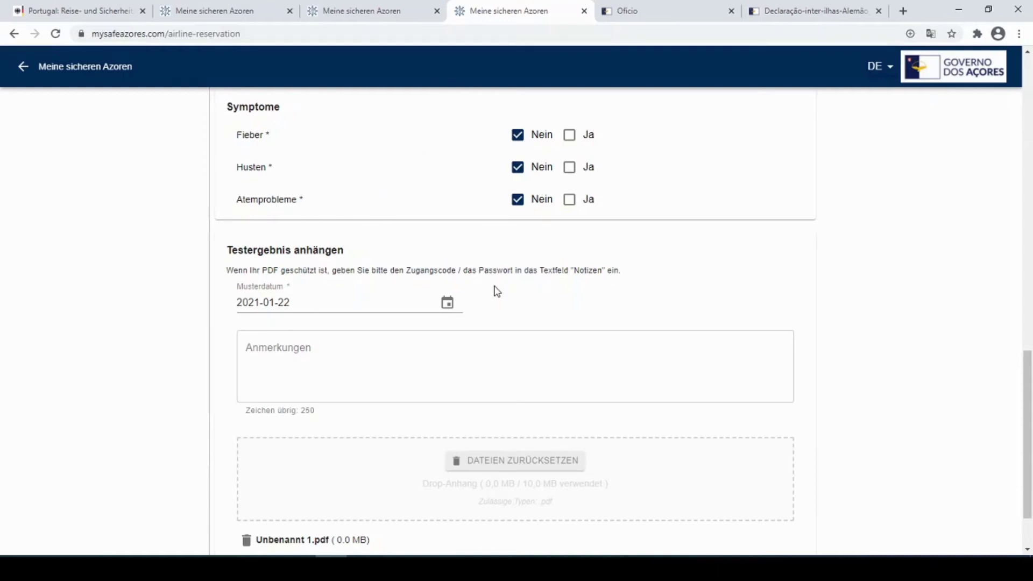
scroll(494, 288, down, 2)
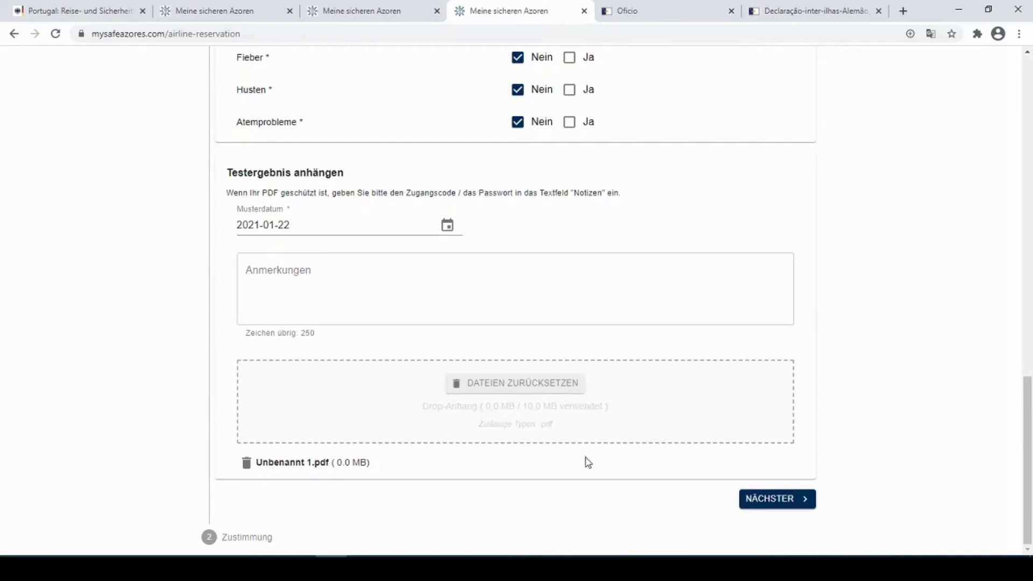
click(755, 501)
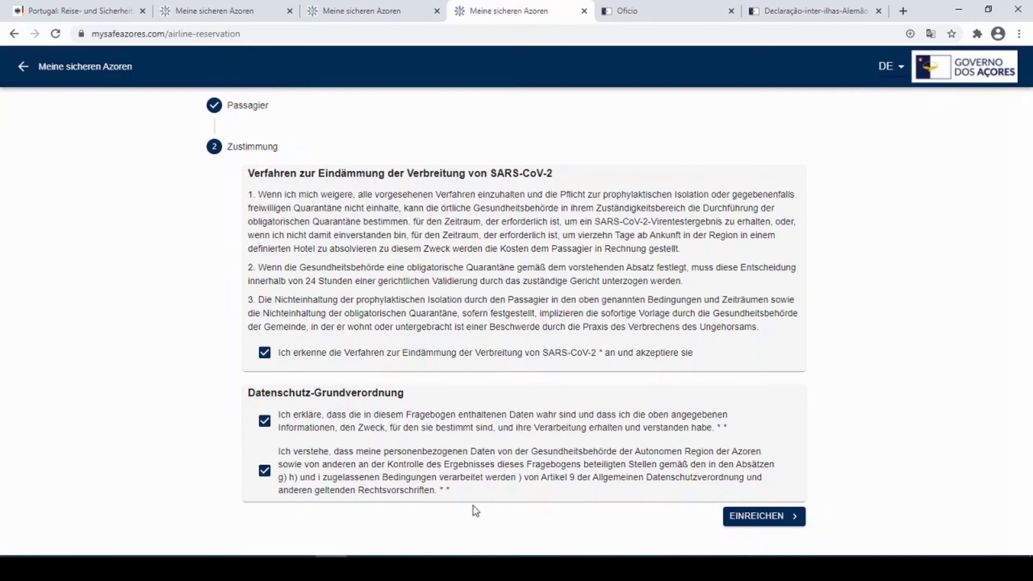
Submit the questionnaire and switch to the questionnaire PDF in Adobe Acrobat Reader
click(757, 521)
click(588, 565)
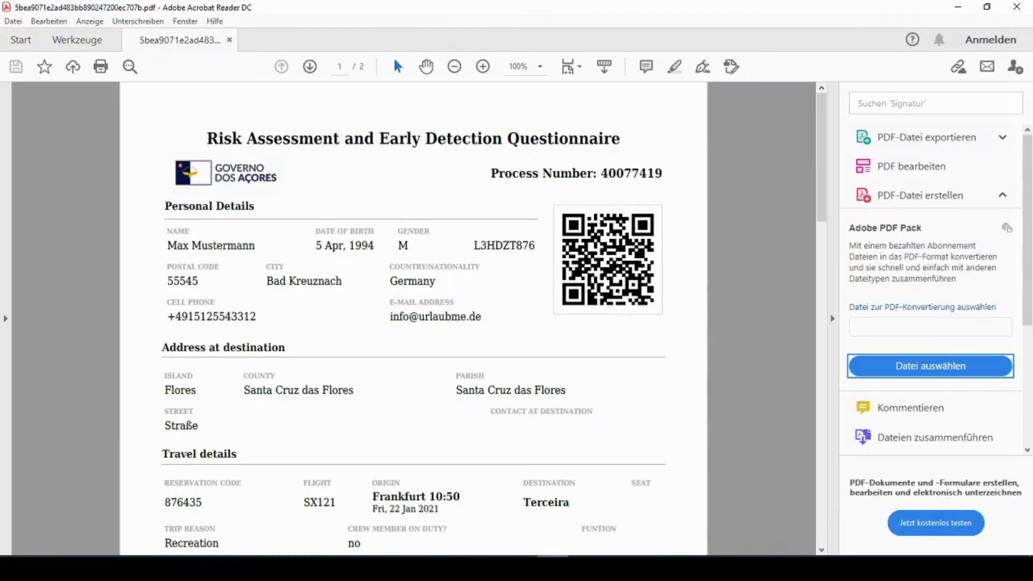